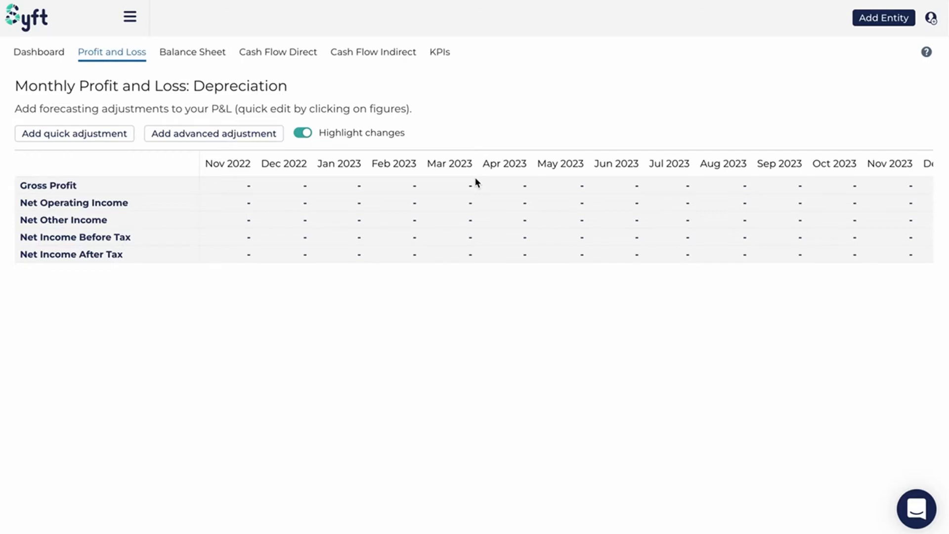
Start a quick adjustment on the balance sheet for the Building account
left_click(192, 52)
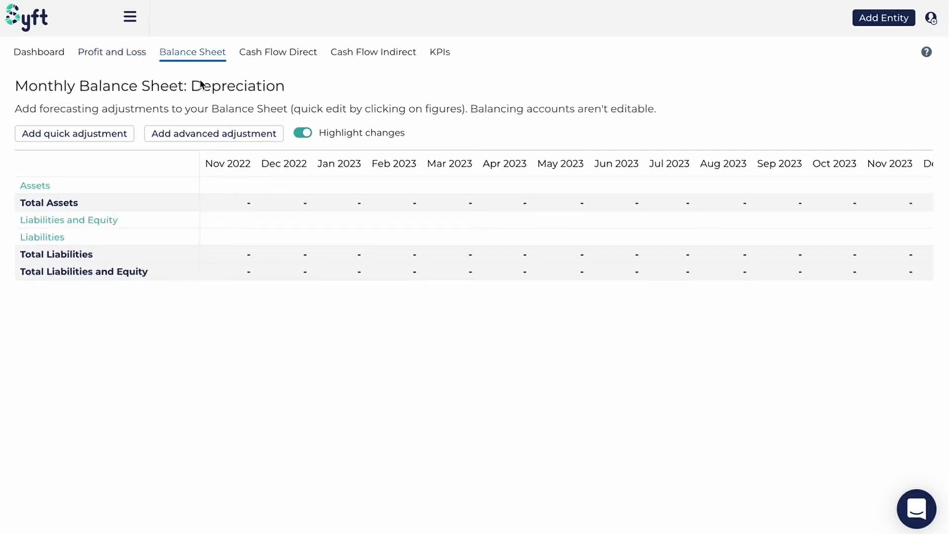
left_click(109, 139)
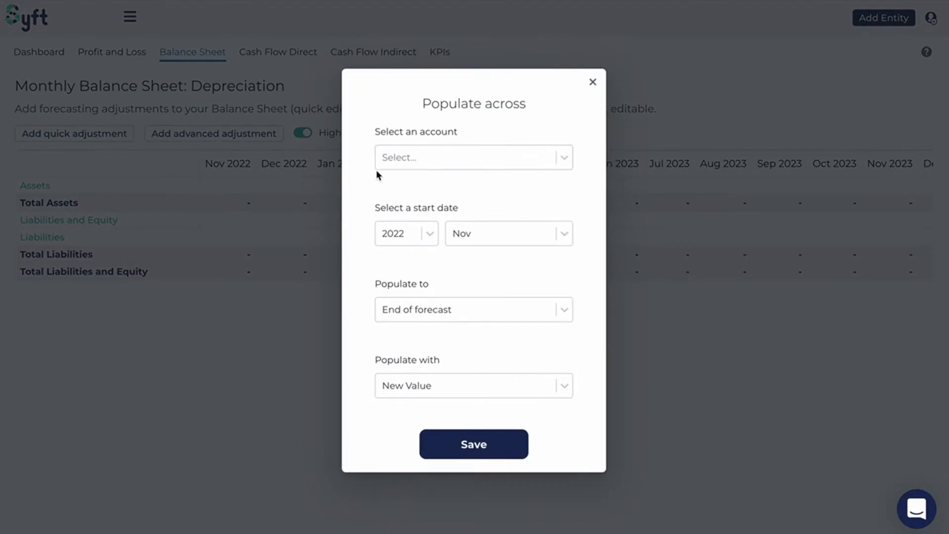
left_click(433, 154)
type("buil")
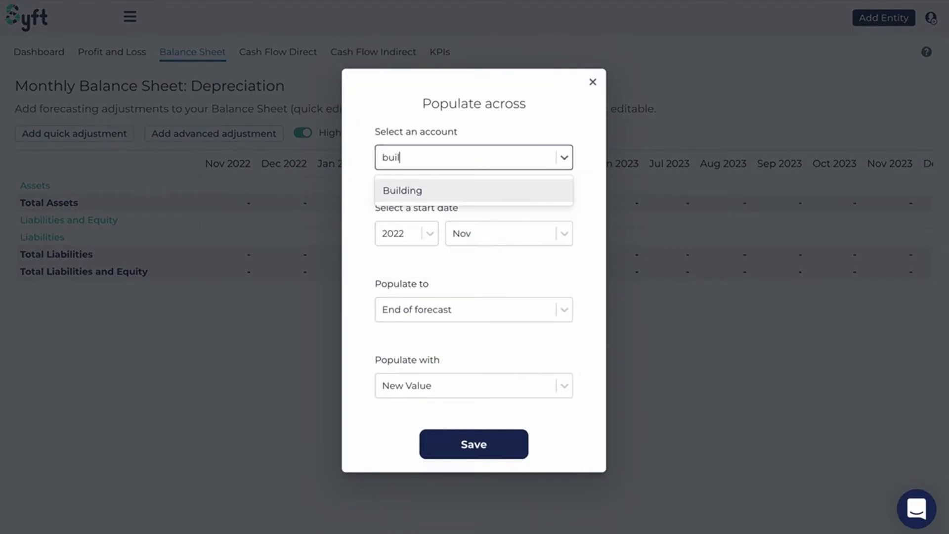
left_click(473, 190)
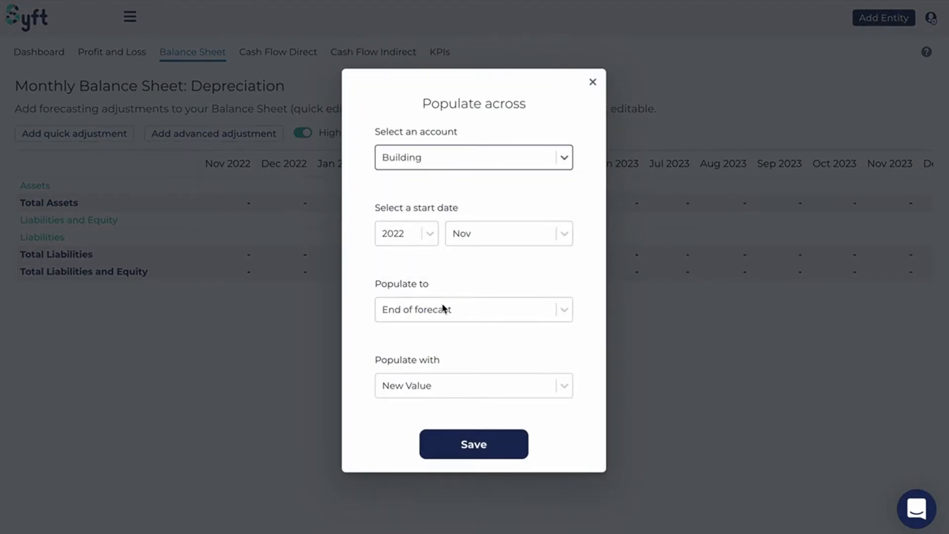
Set the Building adjustment's new value to 1500000 through the end of the forecast and save it
scroll(439, 307, "down", 3)
left_click(388, 385)
type("1,500,")
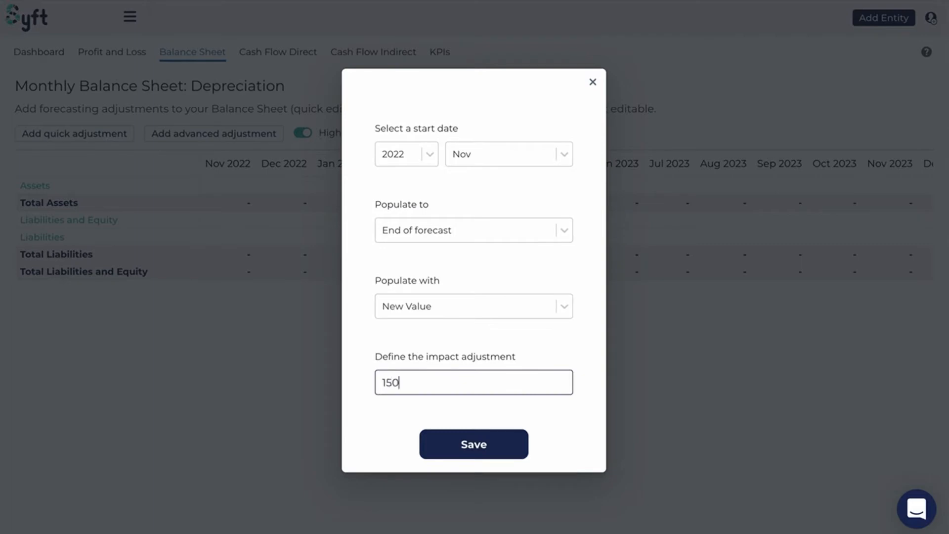
type("0000")
left_click(491, 447)
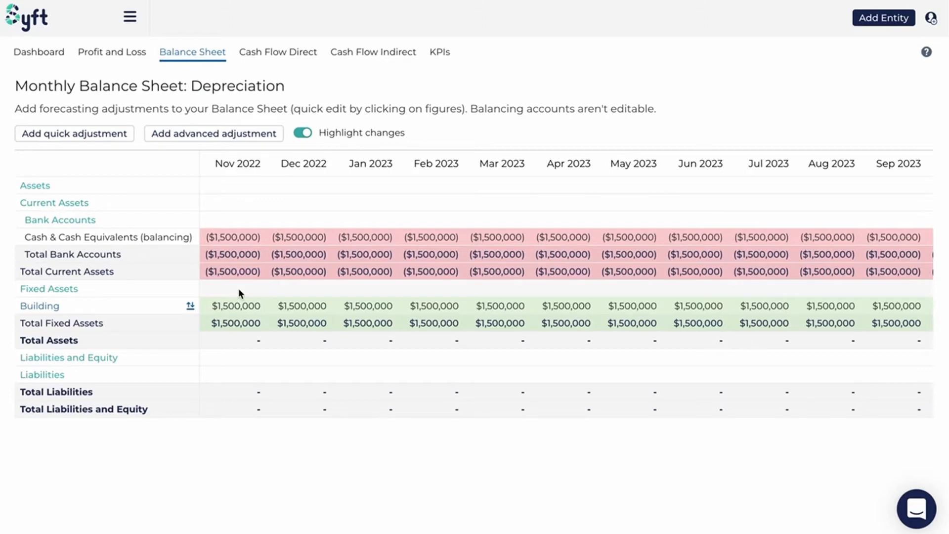
Start an advanced profit and loss adjustment for the Depreciation account with the description "Depreciating Building"
left_click(122, 52)
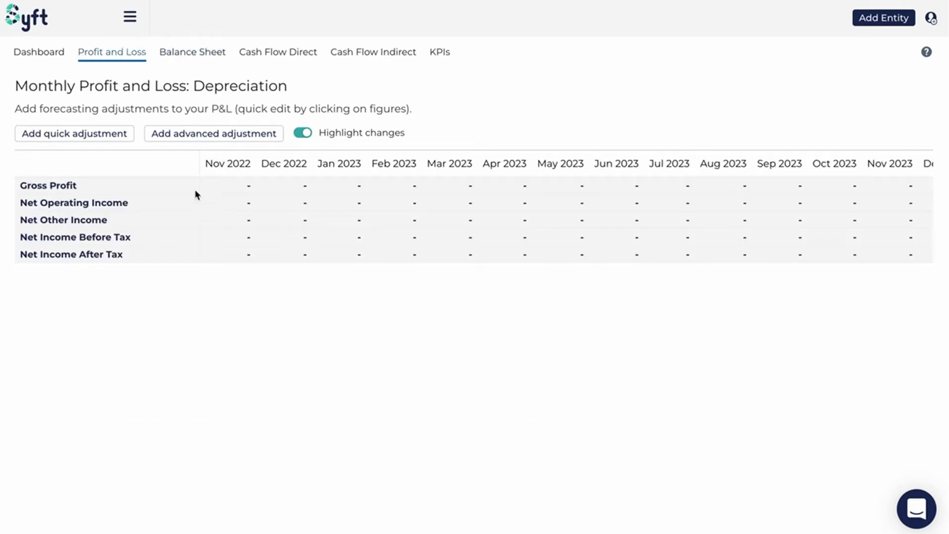
left_click(178, 140)
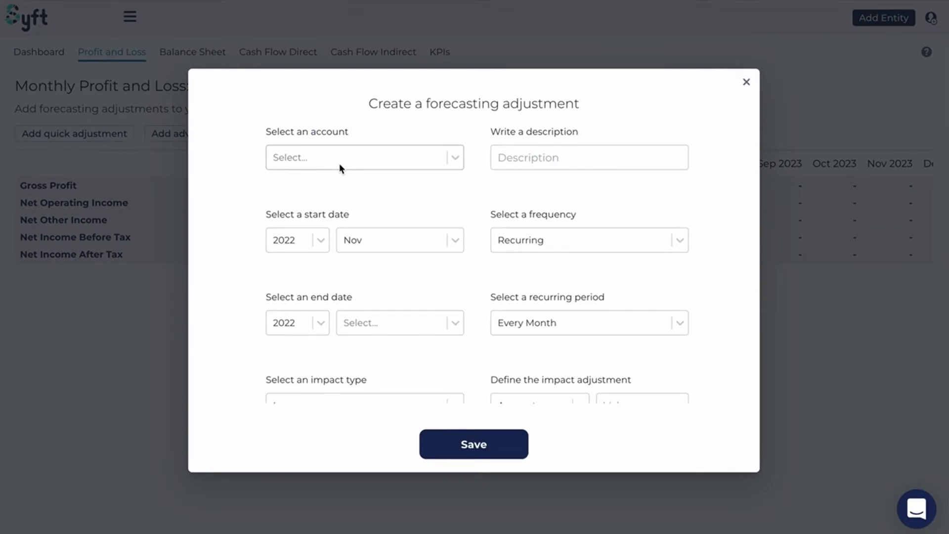
left_click(340, 163)
type("depr")
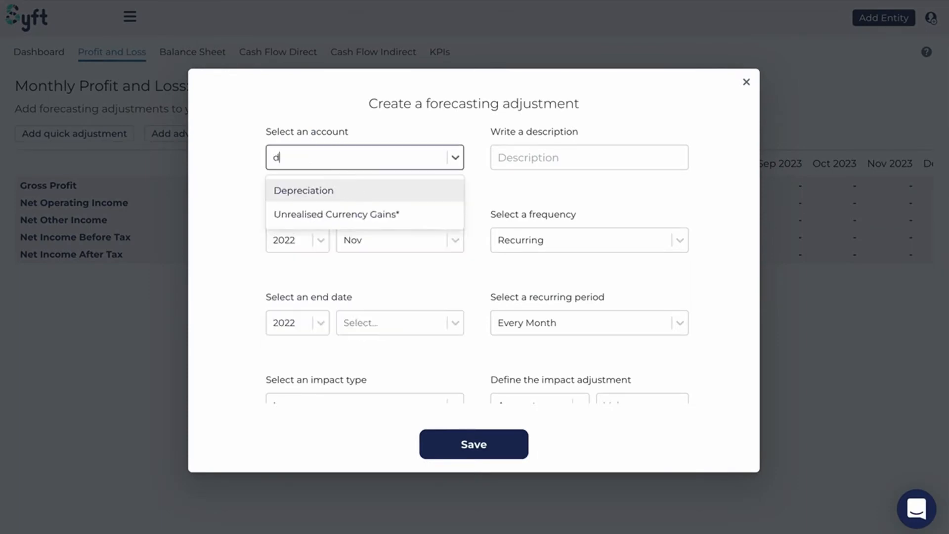
left_click(348, 197)
left_click(546, 159)
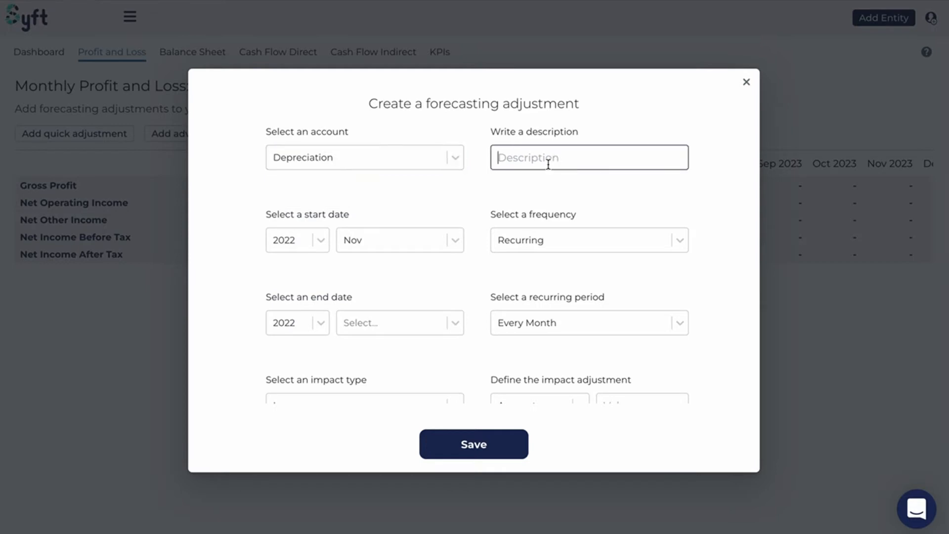
type("Depreciating Building")
left_click(442, 192)
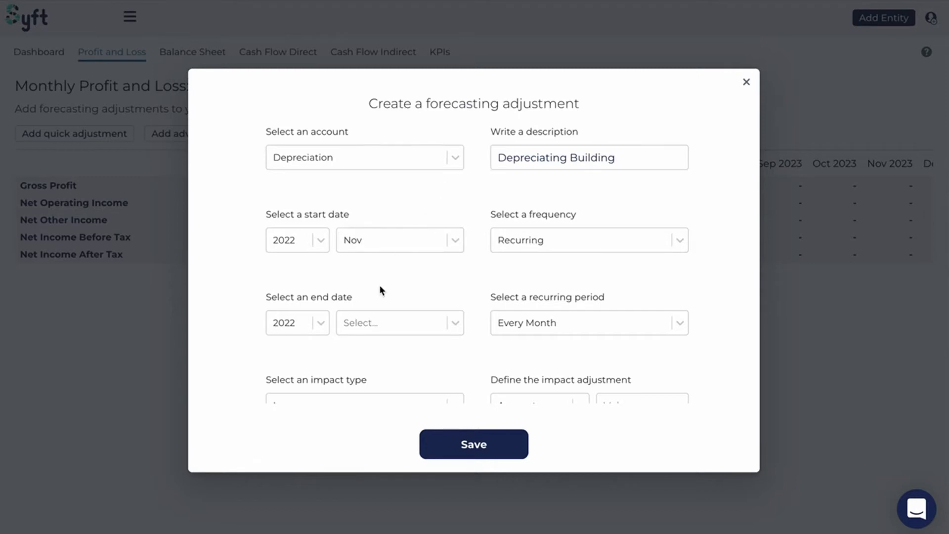
Set the end date of the Depreciation adjustment to October 2025
left_click(321, 322)
left_click(295, 428)
left_click(417, 327)
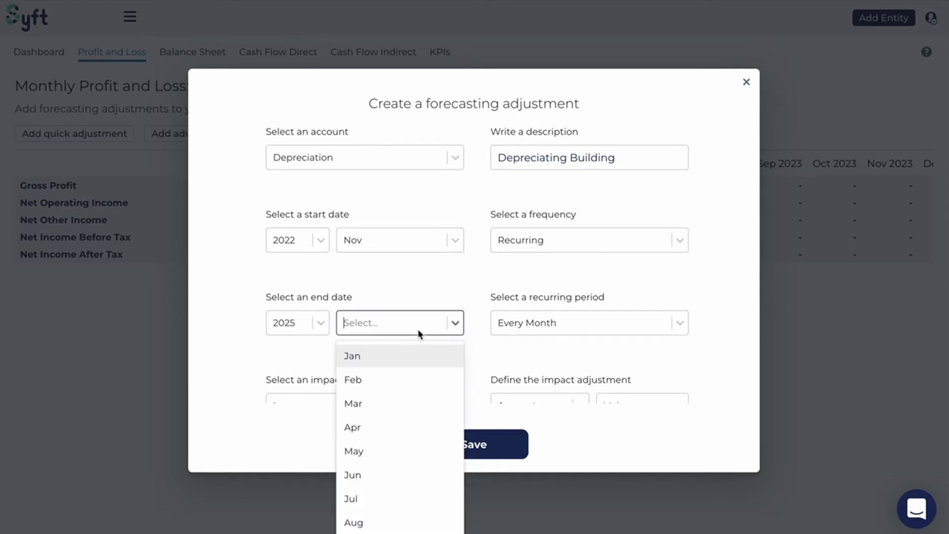
scroll(410, 412, "down", 2)
left_click(373, 521)
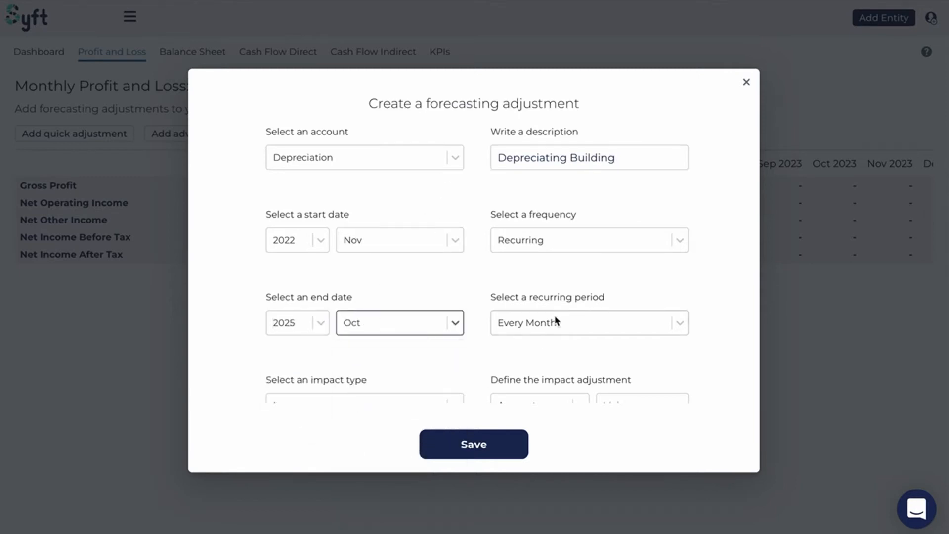
Set the impact type of the Depreciation adjustment to Formula
scroll(556, 321, "down", 1)
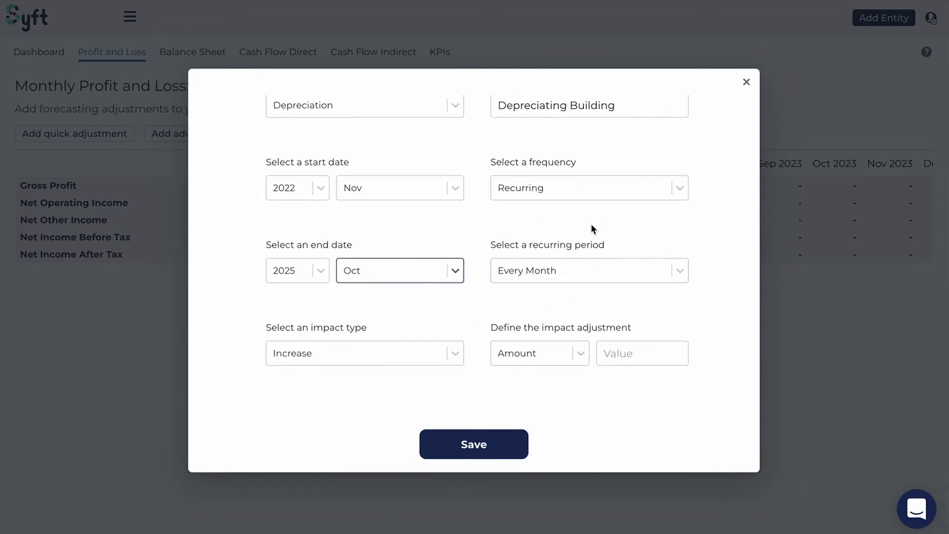
left_click(455, 353)
left_click(332, 455)
scroll(332, 453, "down", 2)
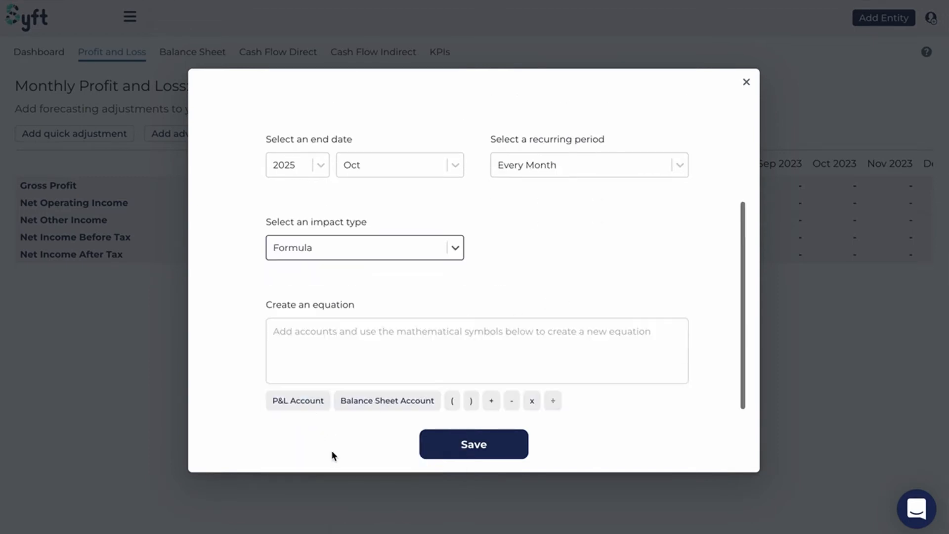
Insert the Building balance sheet account from Fixed Assets into the equation, using the current period
left_click(388, 343)
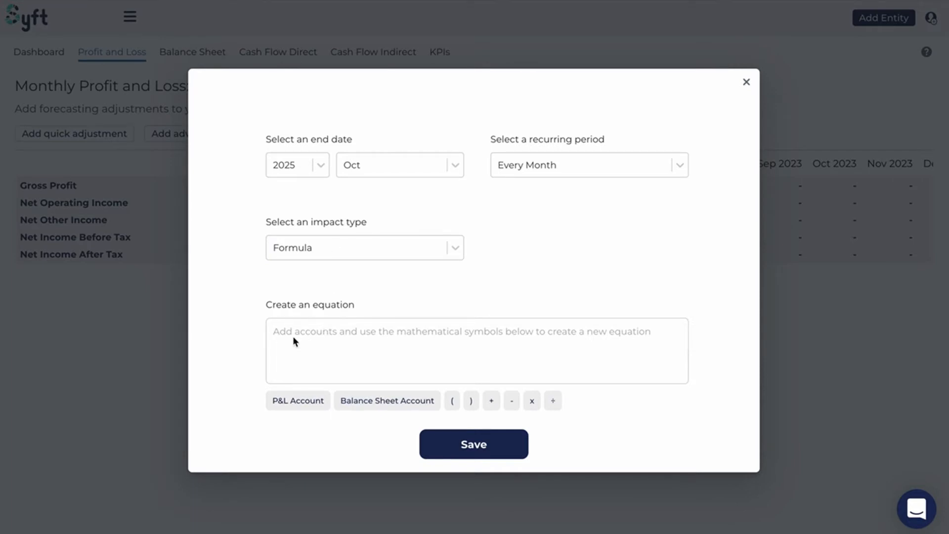
left_click(367, 402)
left_click(427, 159)
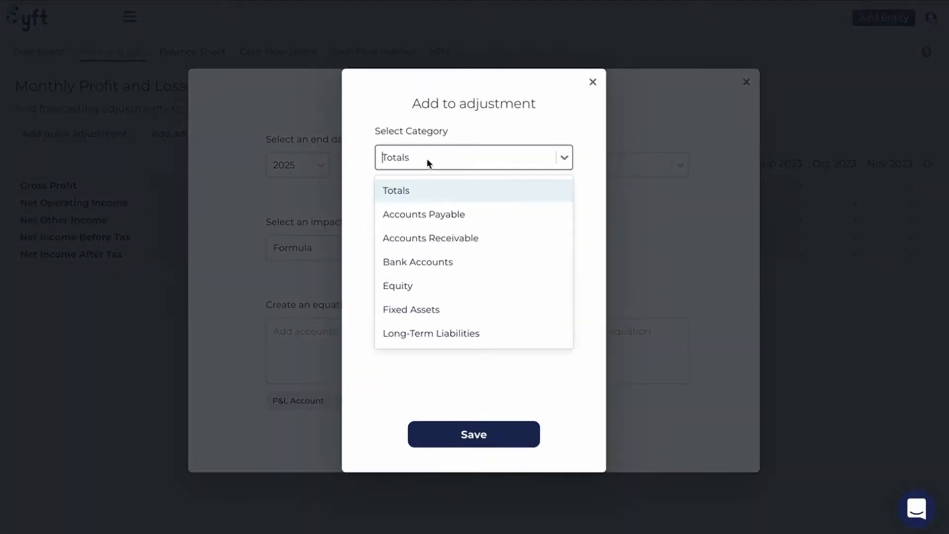
left_click(411, 309)
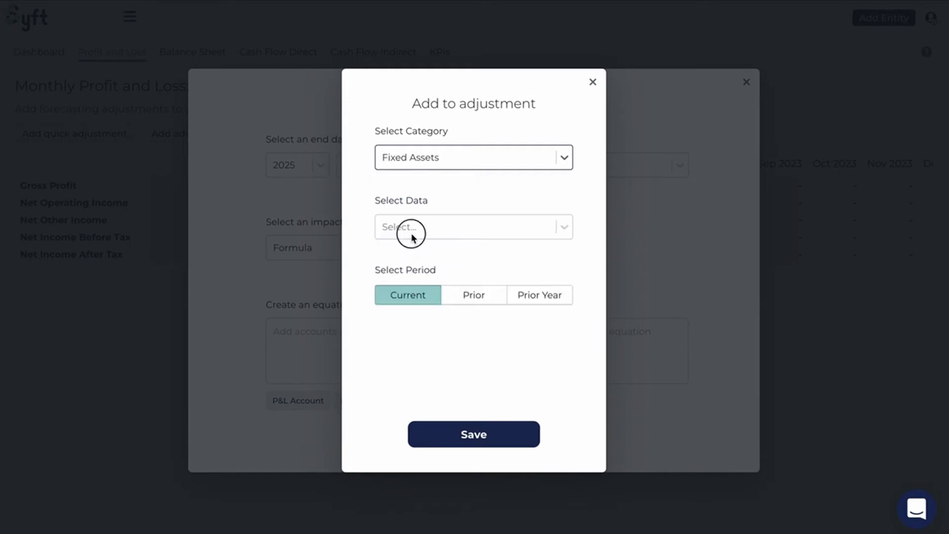
left_click(411, 237)
left_click(411, 282)
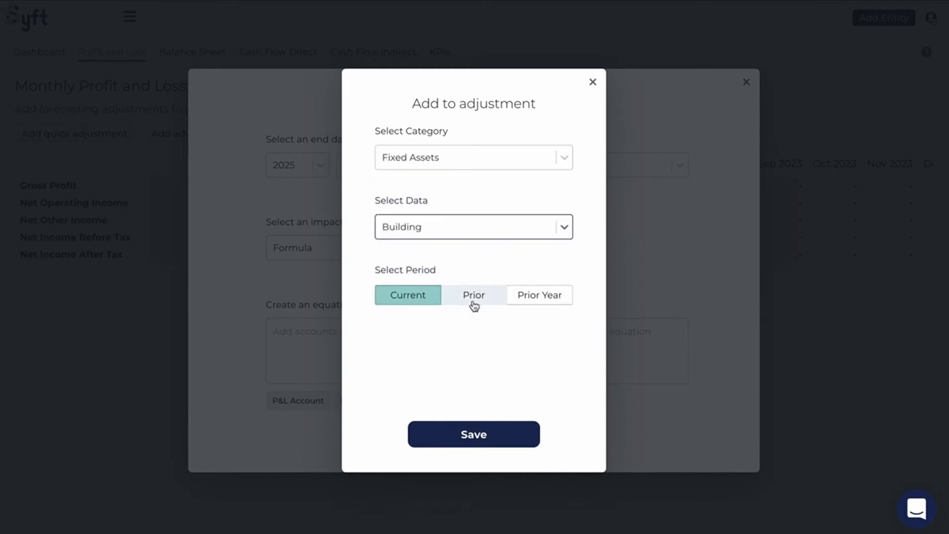
left_click(471, 436)
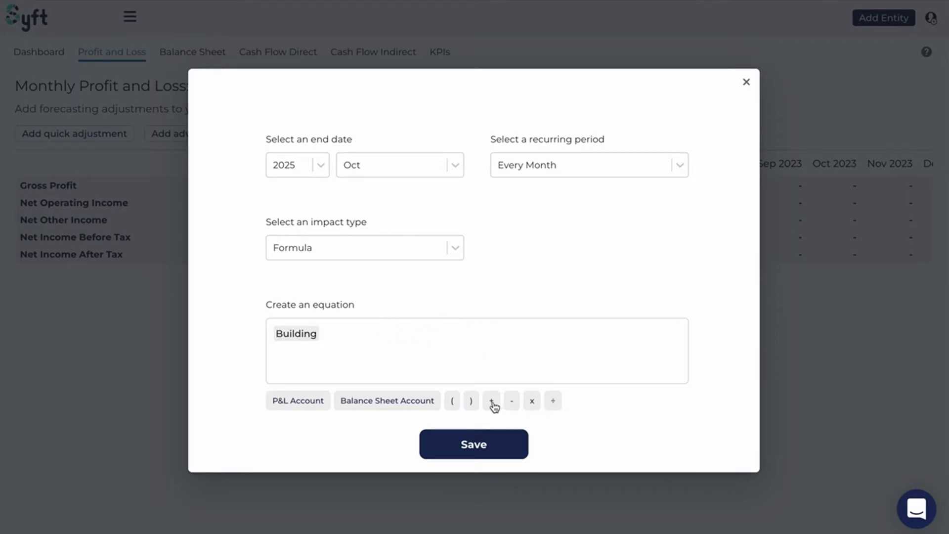
Complete the equation by dividing Building by (20*12) and save the Depreciation adjustment
left_click(553, 402)
type("(20*12)")
left_click(478, 444)
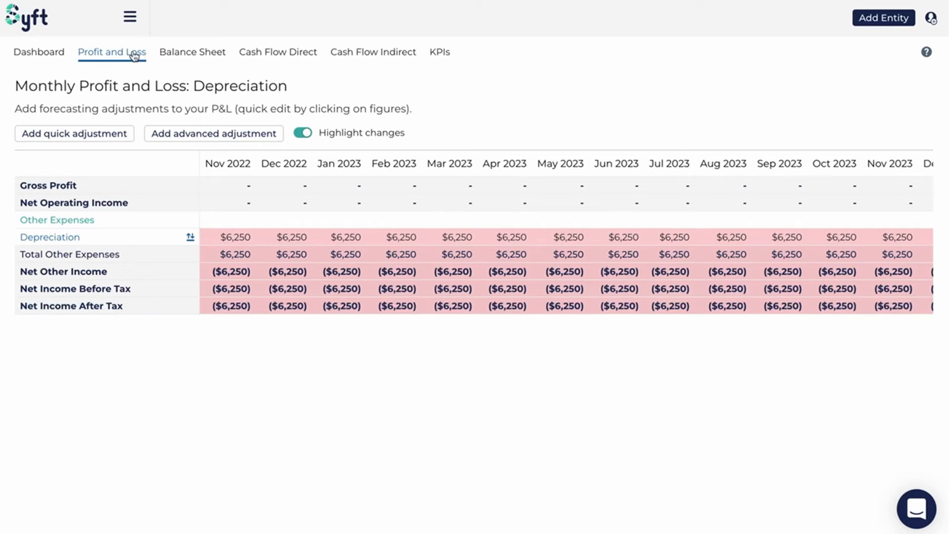
Start an advanced balance sheet adjustment for the Accumulated Depreciation account with the description "Accumulated Depreciation"
left_click(180, 52)
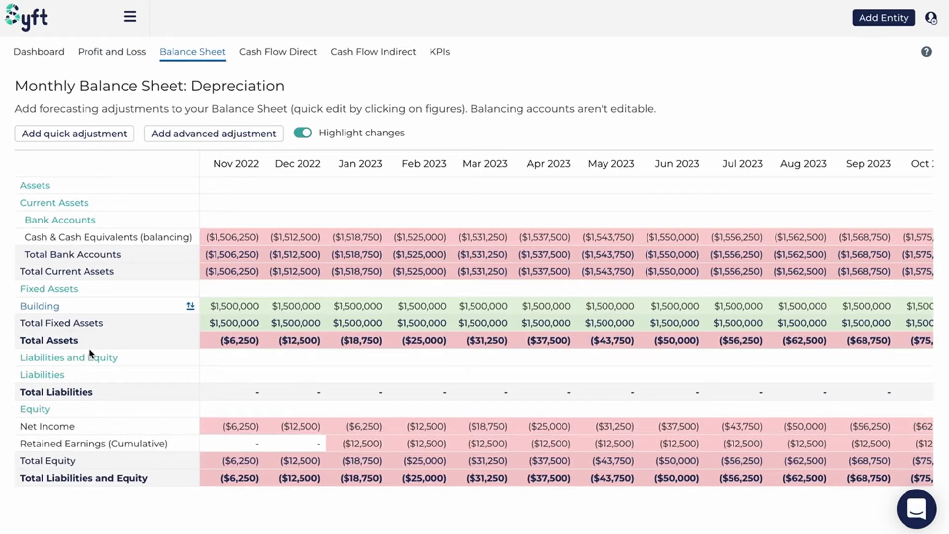
left_click(195, 141)
left_click(321, 155)
type("accum")
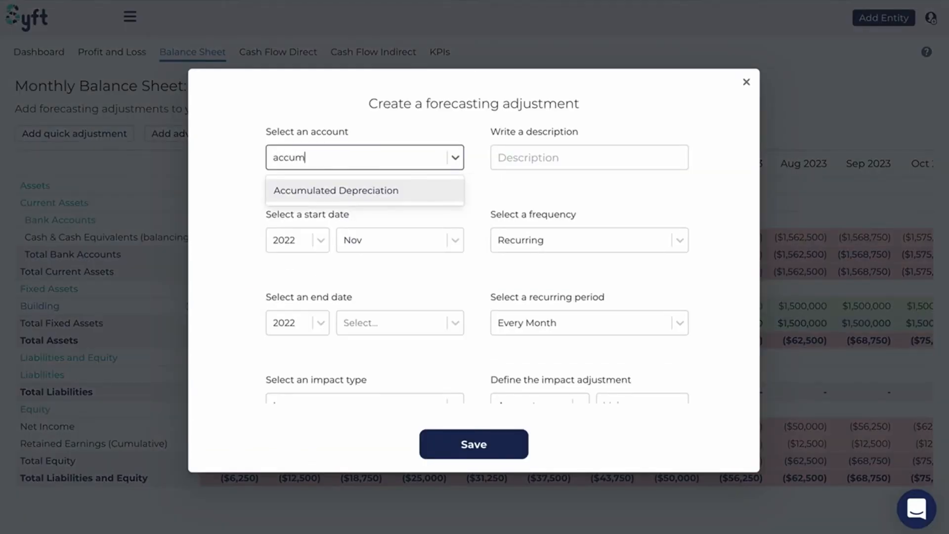
left_click(354, 194)
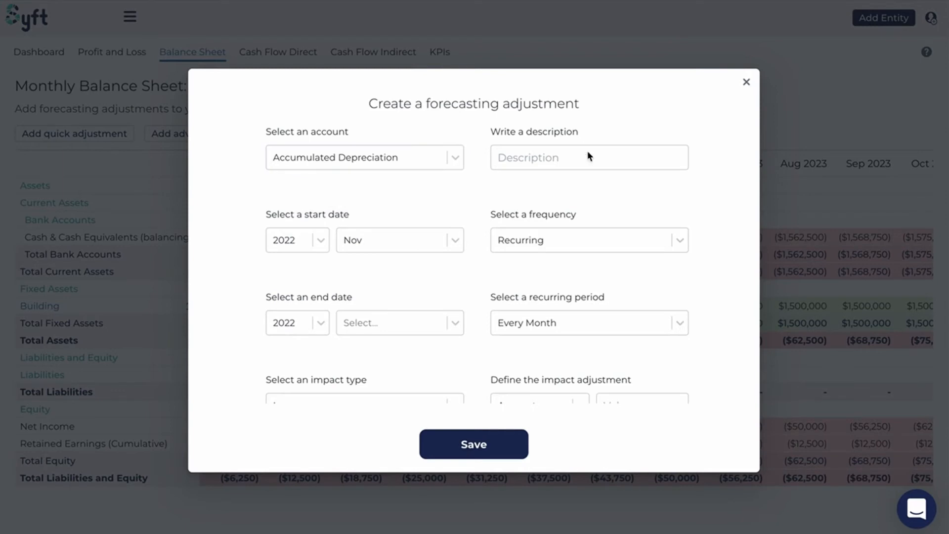
left_click(555, 155)
type("Accumult")
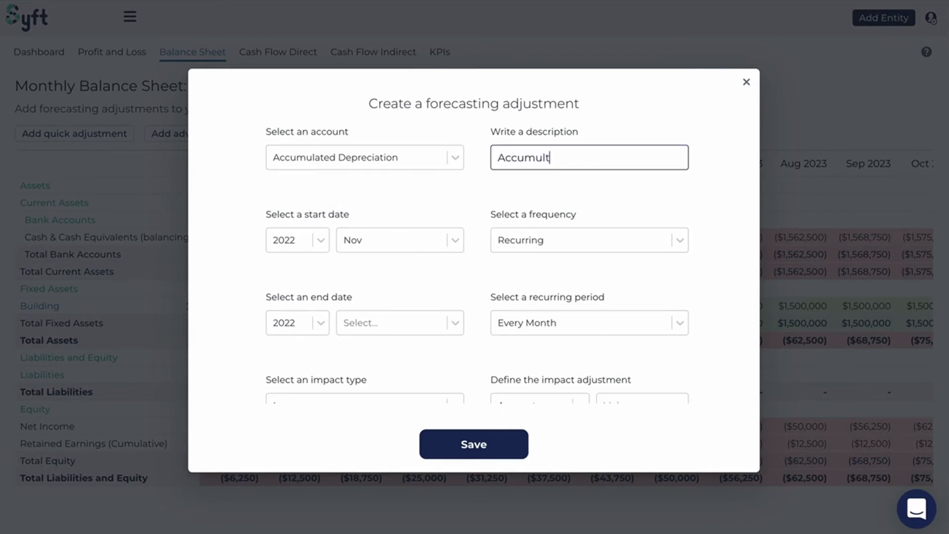
key("BackSpace")
type("ated Depreciation")
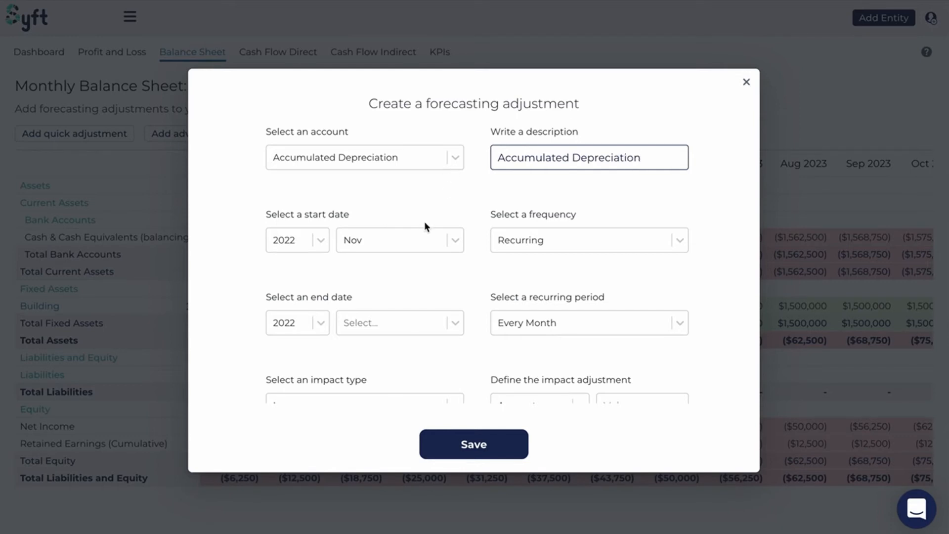
Set the end date of the Accumulated Depreciation adjustment to October 2025
left_click(310, 329)
left_click(301, 427)
left_click(385, 321)
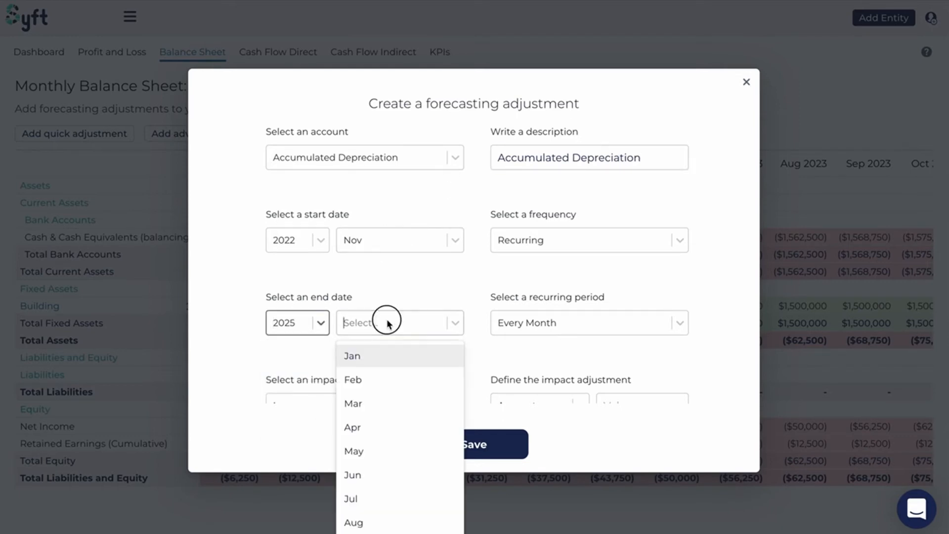
scroll(376, 469, "down", 1)
left_click(370, 524)
Set the impact type of the Accumulated Depreciation adjustment to Formula
scroll(440, 319, "down", 1)
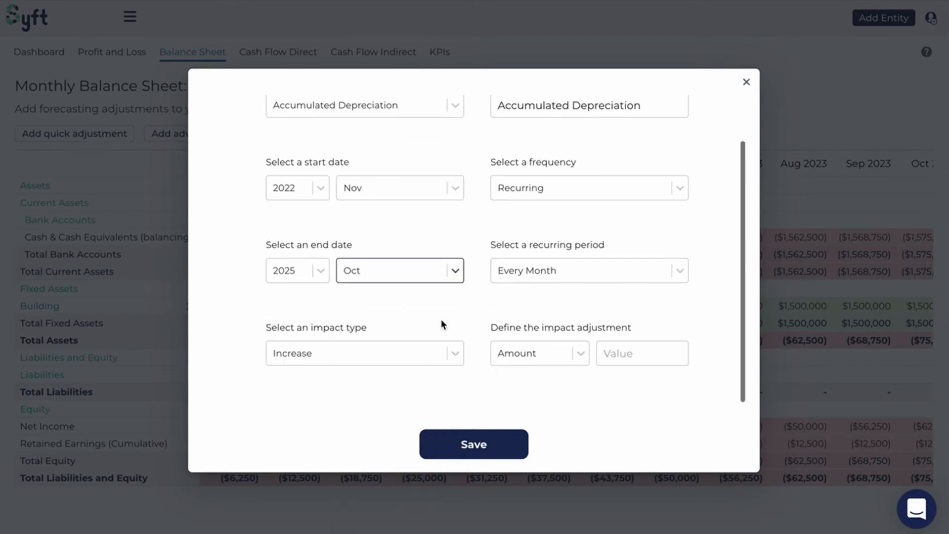
left_click(447, 346)
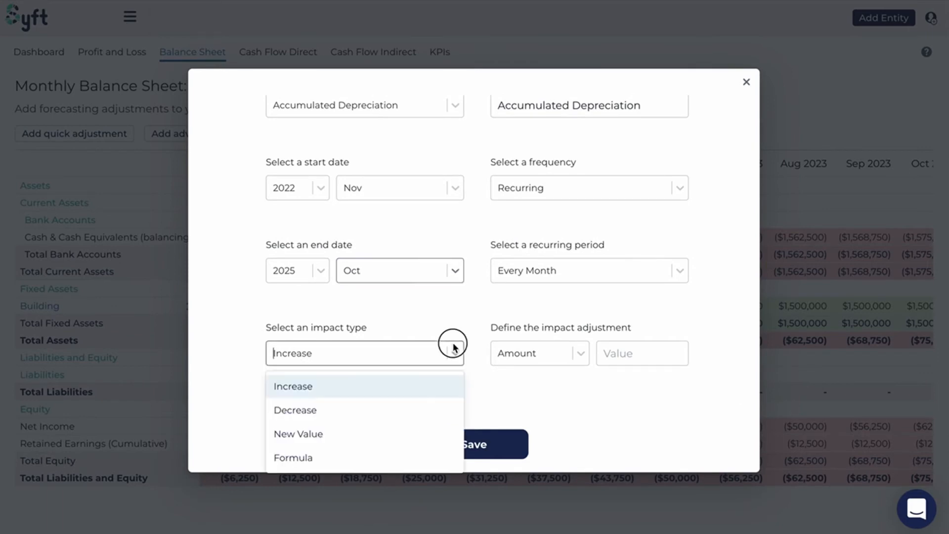
left_click(346, 457)
scroll(442, 261, "down", 2)
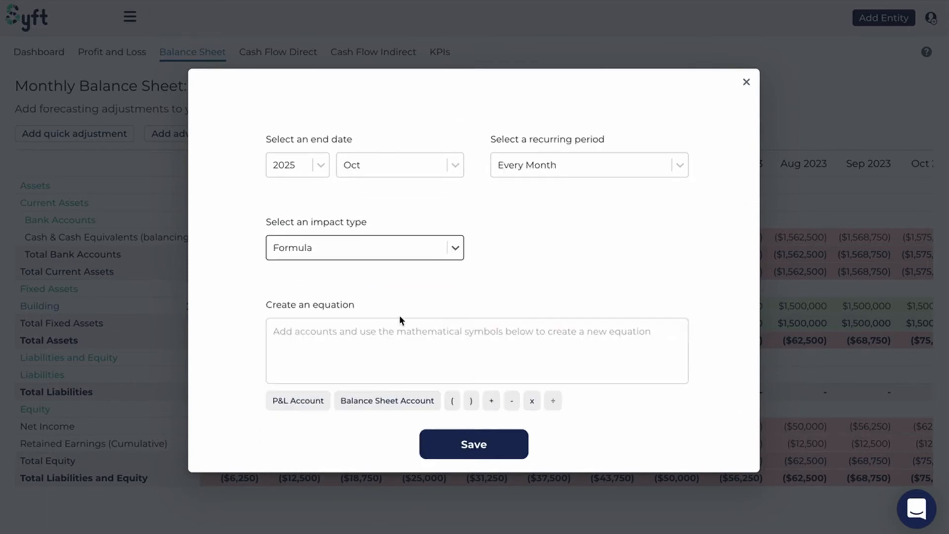
Insert the Depreciation P&L account from Other Expenses into the equation, using the current period
left_click(367, 333)
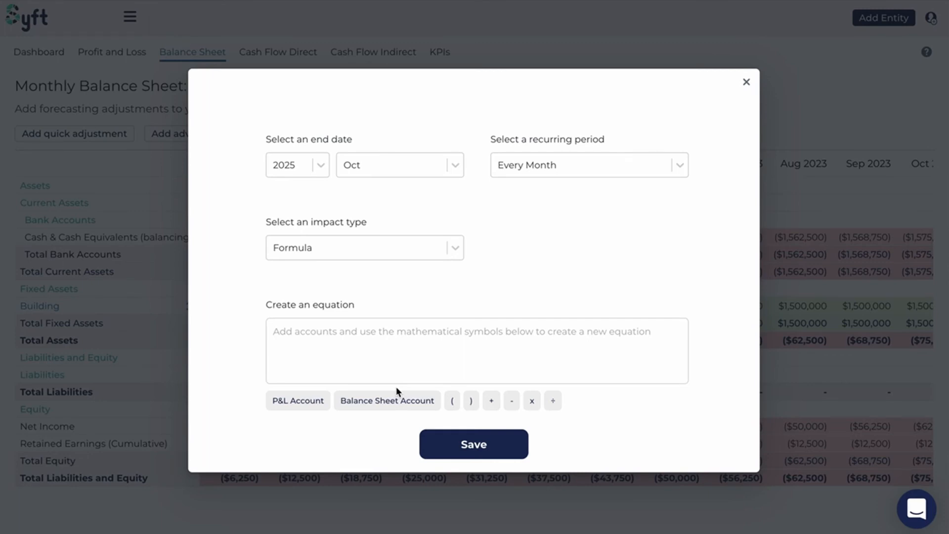
left_click(312, 401)
left_click(461, 167)
left_click(405, 285)
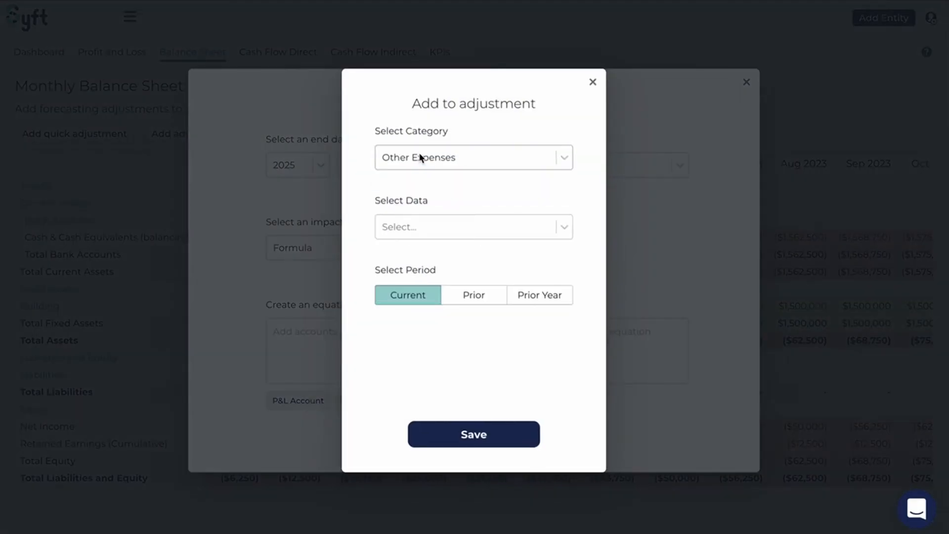
left_click(419, 154)
left_click(410, 284)
left_click(410, 233)
left_click(401, 282)
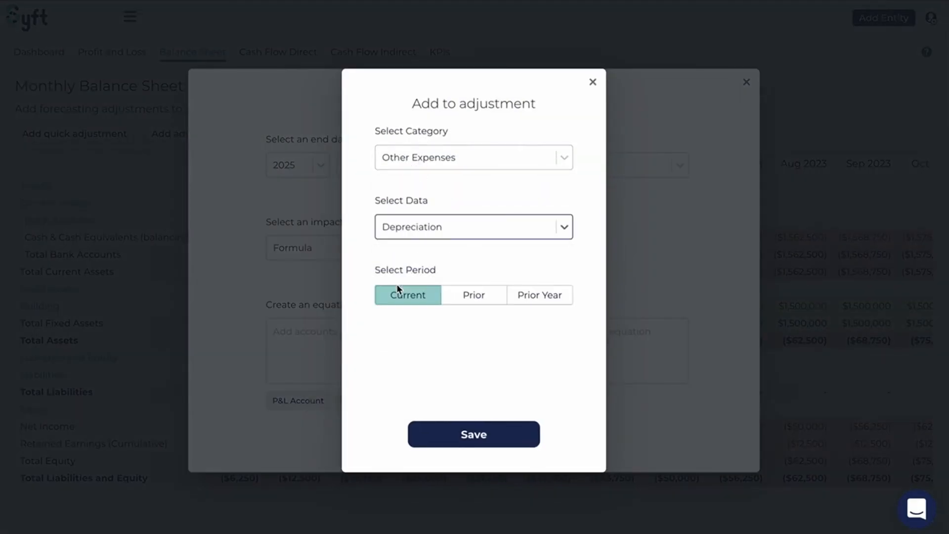
left_click(470, 302)
left_click(419, 298)
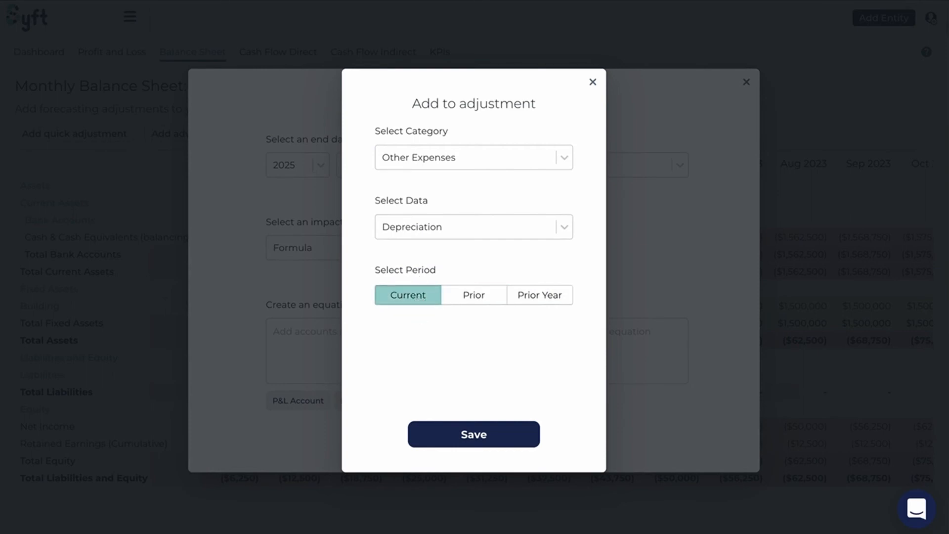
left_click(484, 430)
Add the prior-period Accumulated Depreciation balance sheet account from Fixed Assets to the equation after Depreciation, joined with a plus sign
left_click(271, 336)
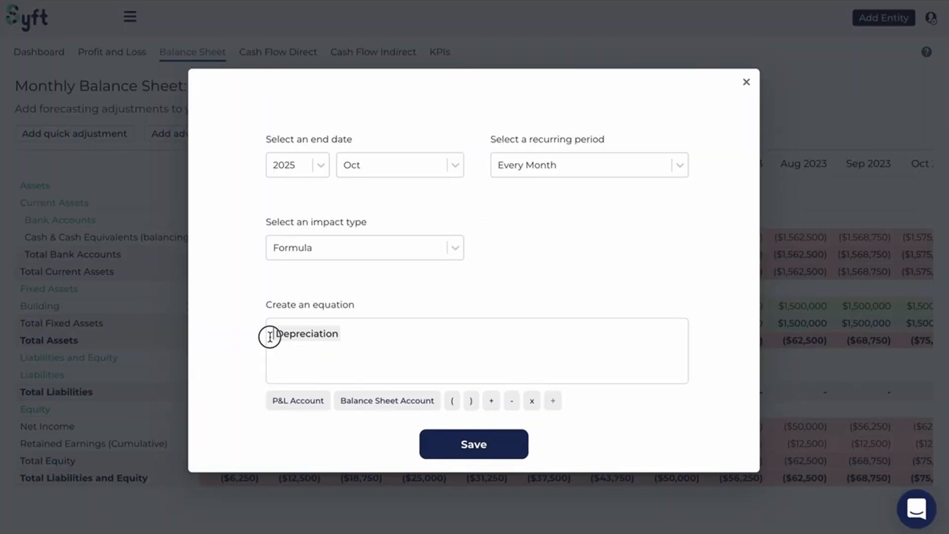
type("+")
left_click(373, 401)
left_click(449, 156)
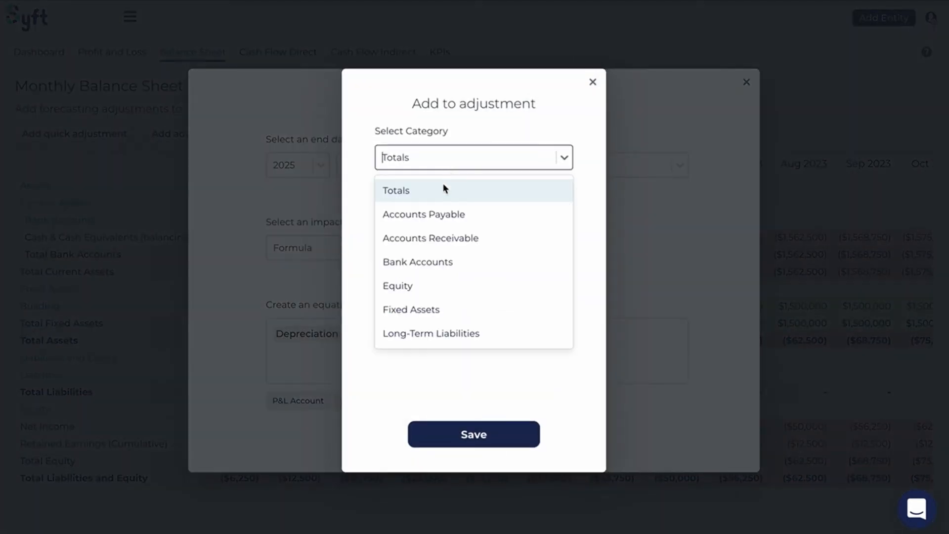
left_click(412, 311)
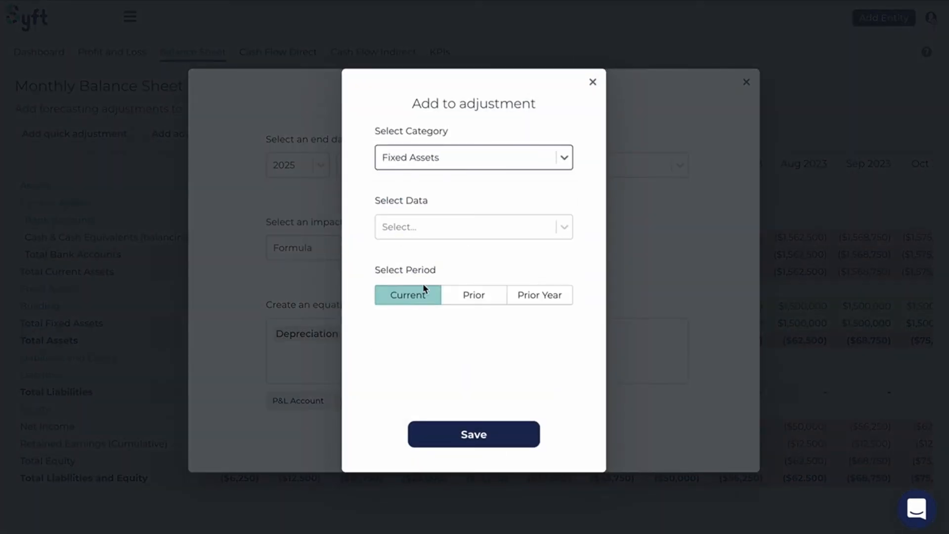
left_click(430, 229)
left_click(428, 260)
left_click(468, 292)
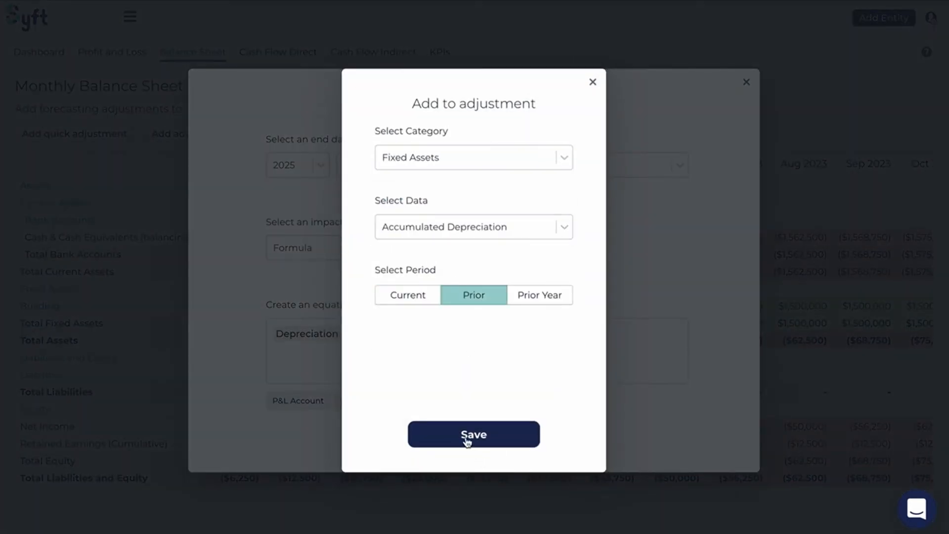
left_click(466, 440)
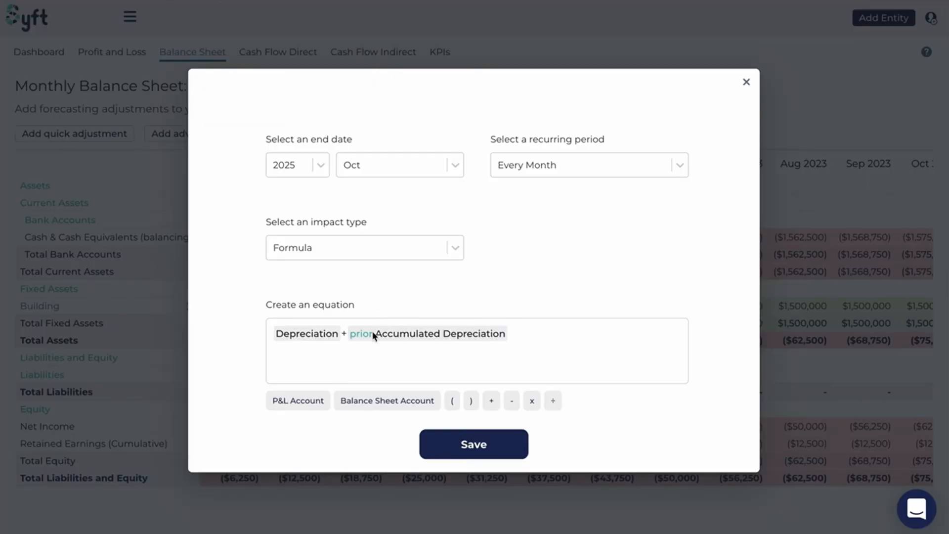
Put a minus sign before Depreciation at the start of the equation and save the Accumulated Depreciation adjustment
left_click(271, 333)
type("-")
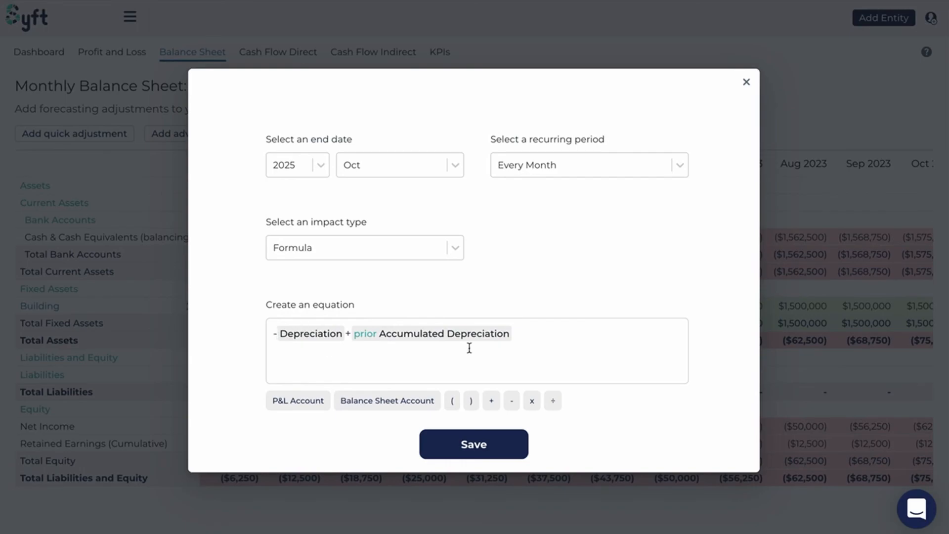
left_click(527, 452)
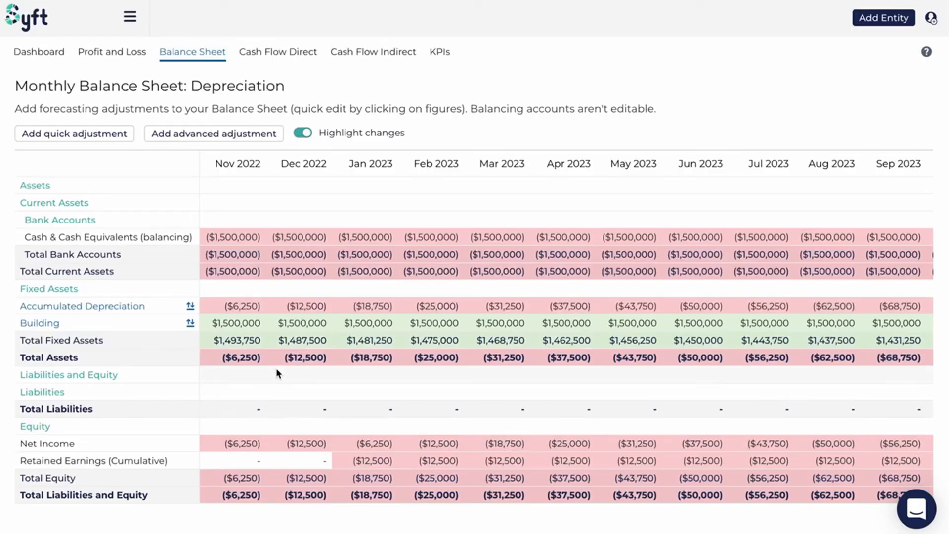